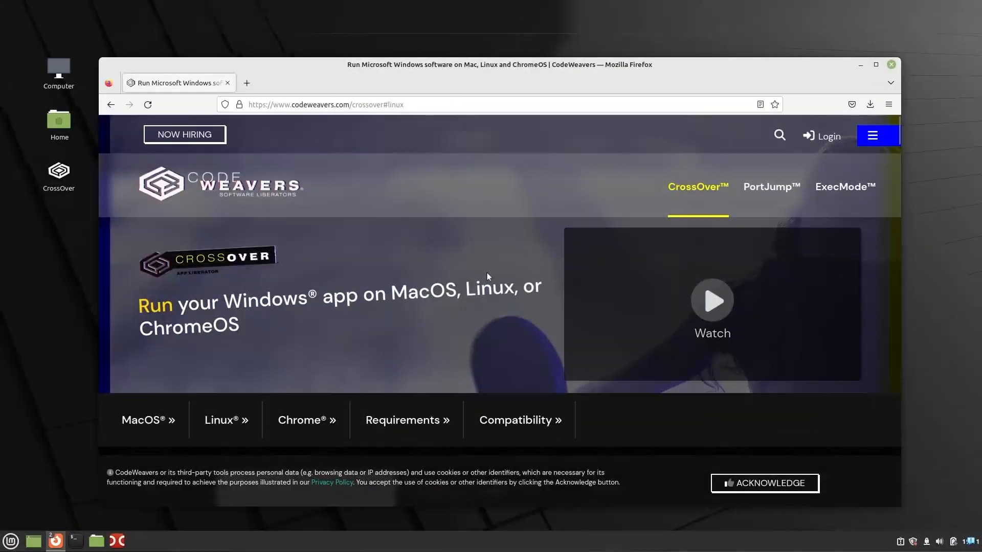
# - Download the CrossOver trial for Linux, using the package for Ubuntu, Mint or other Debian-based distributions
pyautogui.click(249, 430)
pyautogui.click(399, 316)
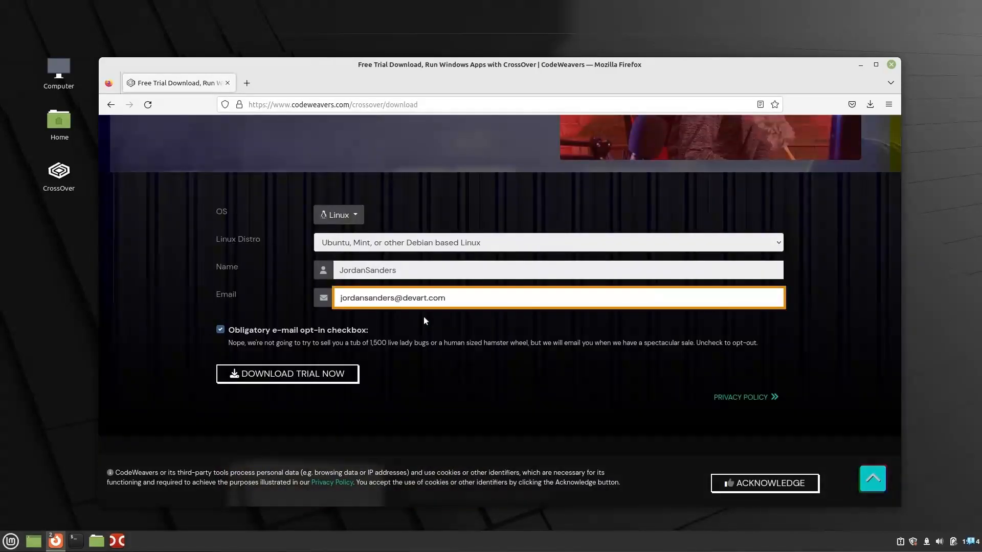
pyautogui.click(322, 376)
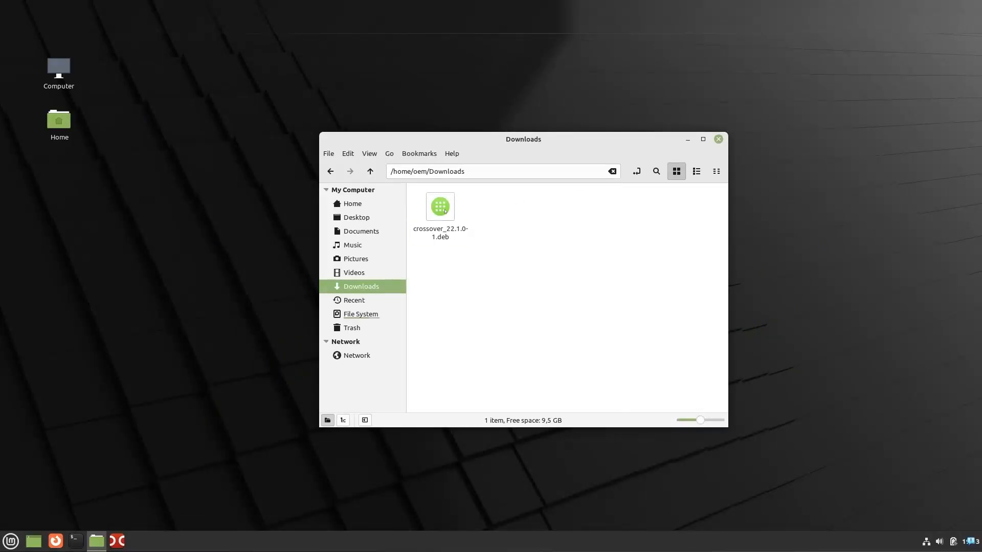
# - Install the downloaded crossover_22.1.0-1.deb package and close the package installer
pyautogui.doubleClick(445, 211)
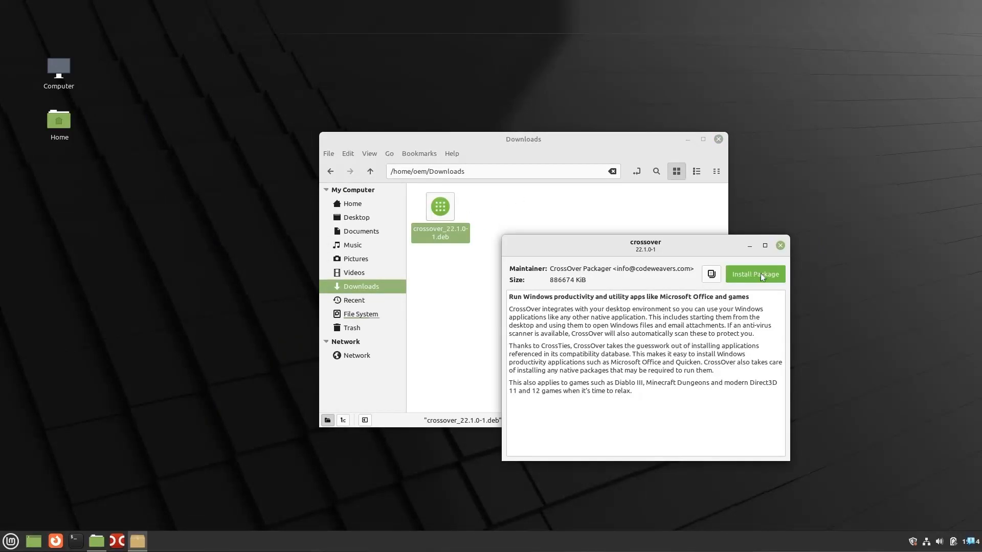
pyautogui.click(767, 275)
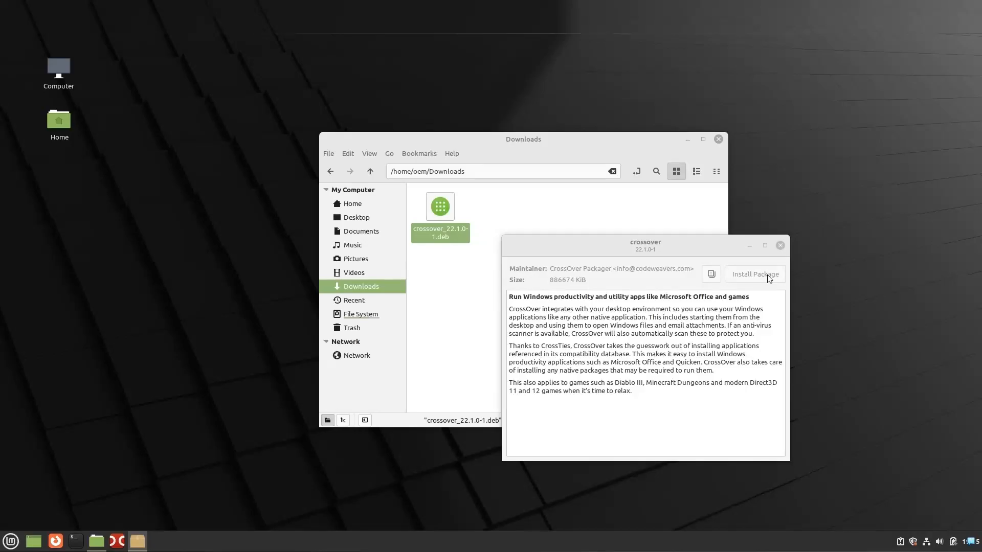
pyautogui.click(788, 247)
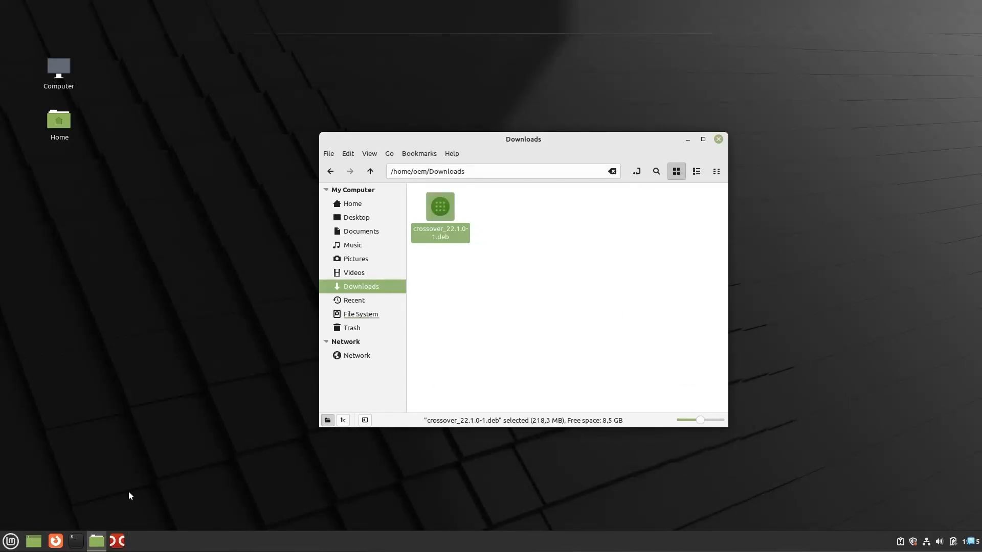
# - Find CrossOver among the installed applications by searching for "cro" and launch it
pyautogui.click(11, 541)
pyautogui.write('cro')
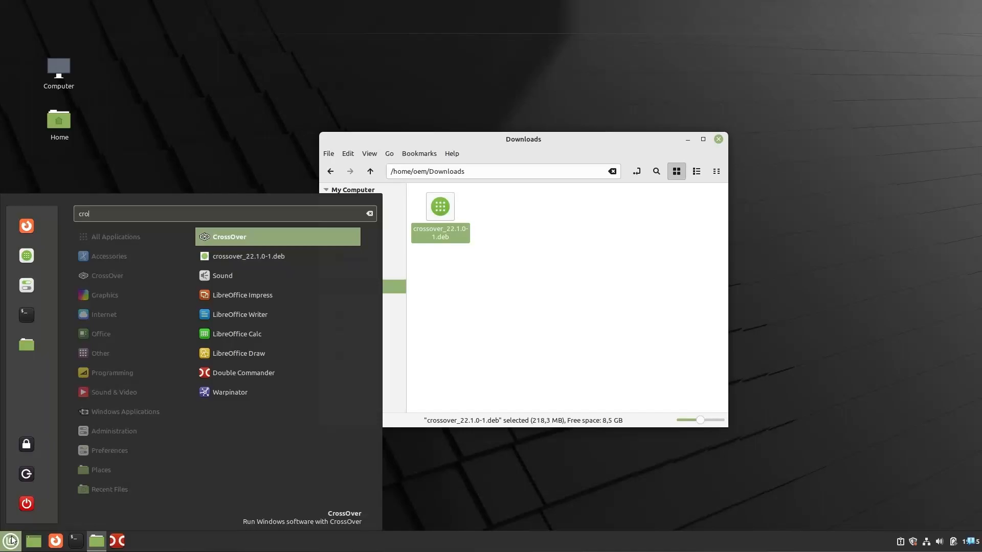
pyautogui.click(256, 236)
# - Search the installable Windows applications for "microsoft .NET" and choose Microsoft .NET Framework 4.7.2
pyautogui.write('microsoft')
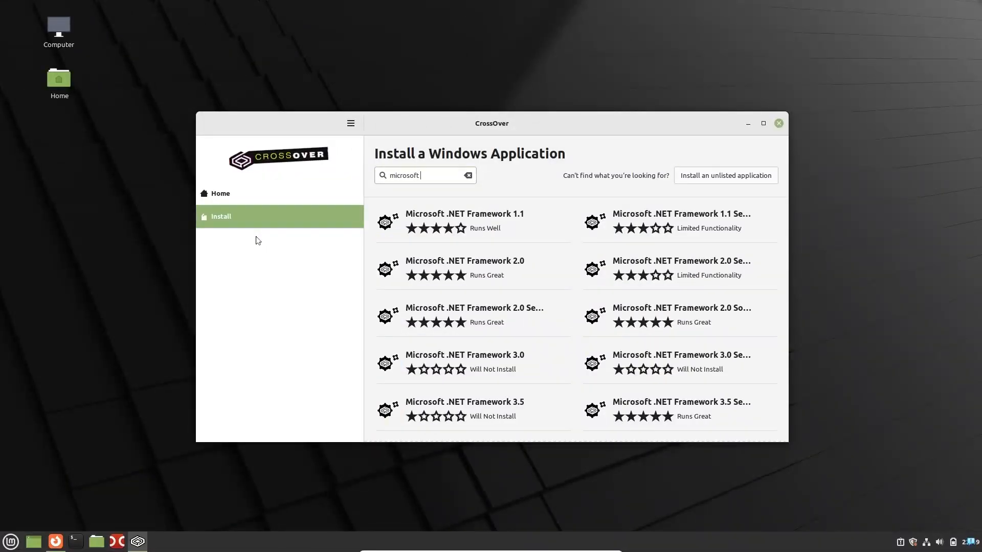
pyautogui.write(' .NET')
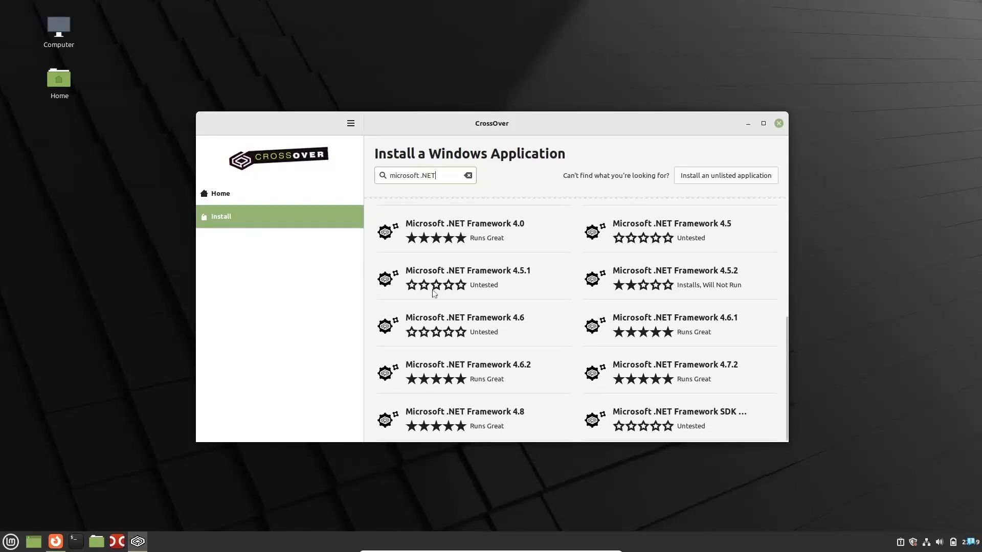
pyautogui.click(729, 382)
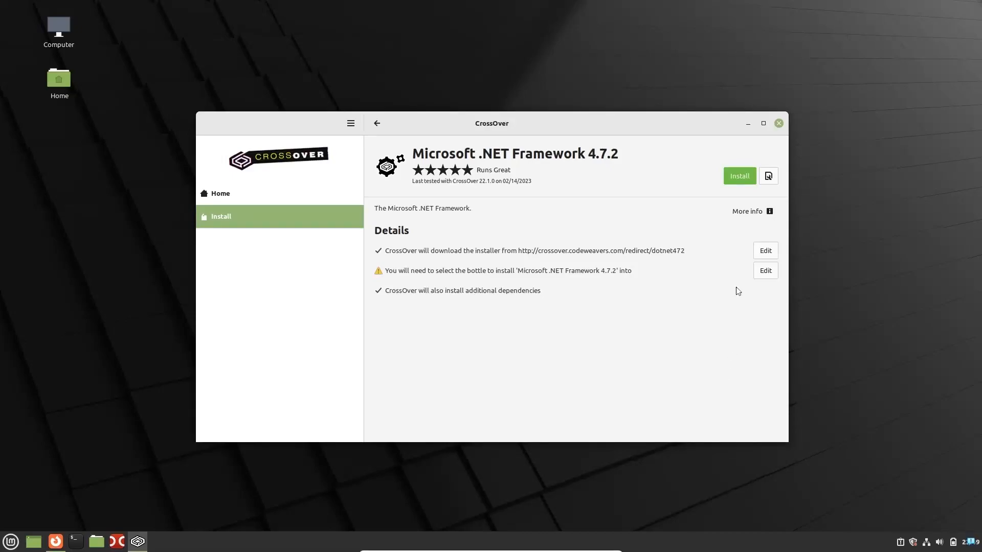
# - Start installing .NET Framework 4.7.2 into a new Windows 10 64-bit bottle named dbForge-SQLServer
pyautogui.click(749, 177)
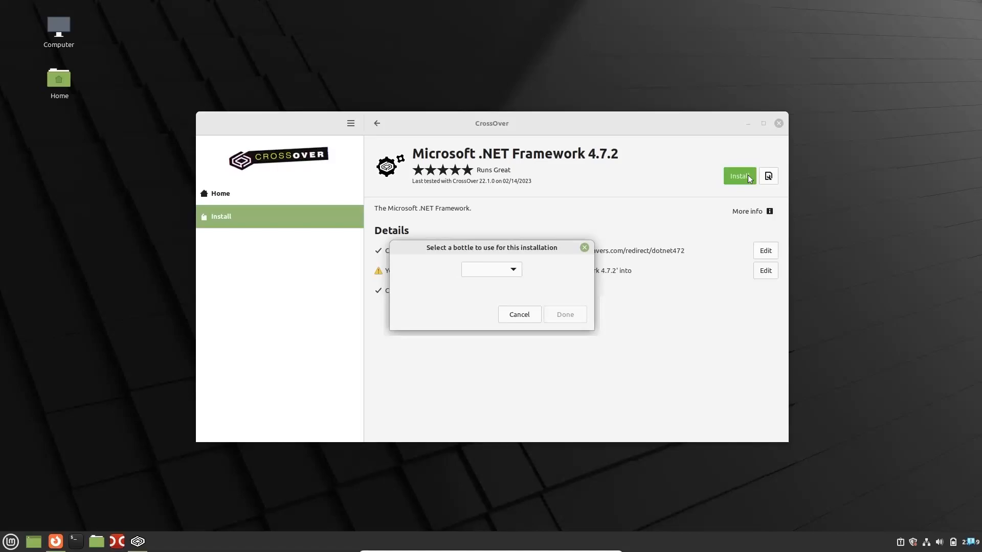
pyautogui.click(516, 270)
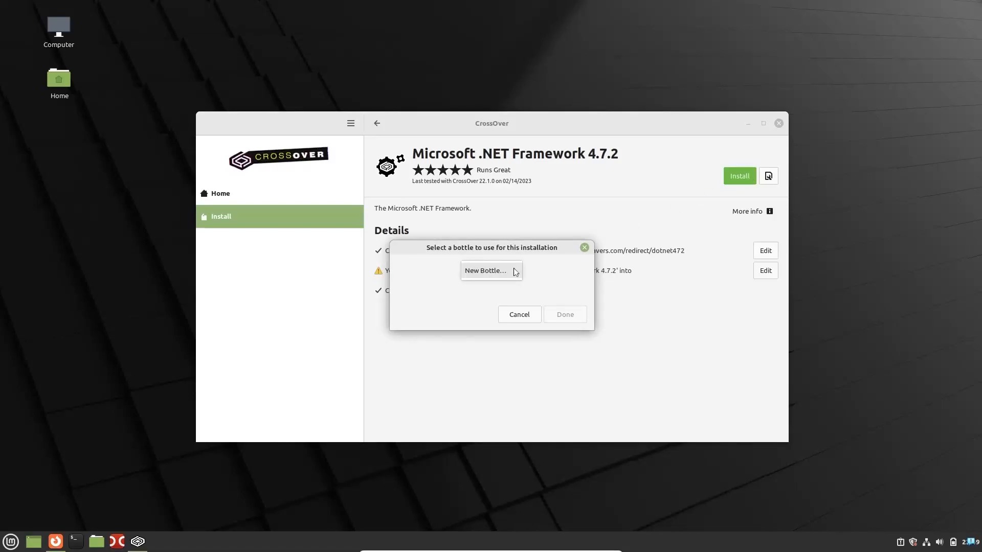
pyautogui.click(516, 271)
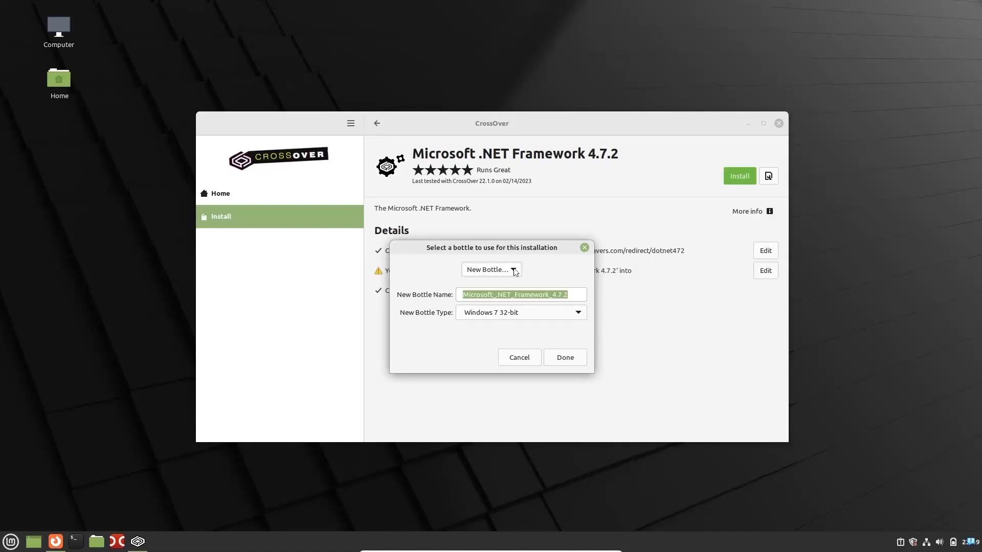
pyautogui.press('BackSpace')
pyautogui.write('dbF')
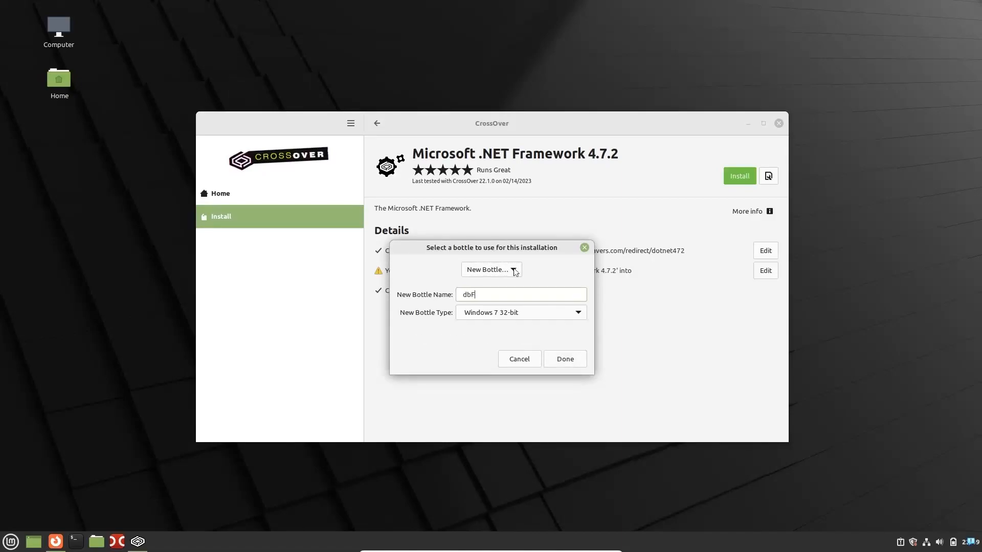
pyautogui.write('orge-SQLServer')
pyautogui.click(572, 313)
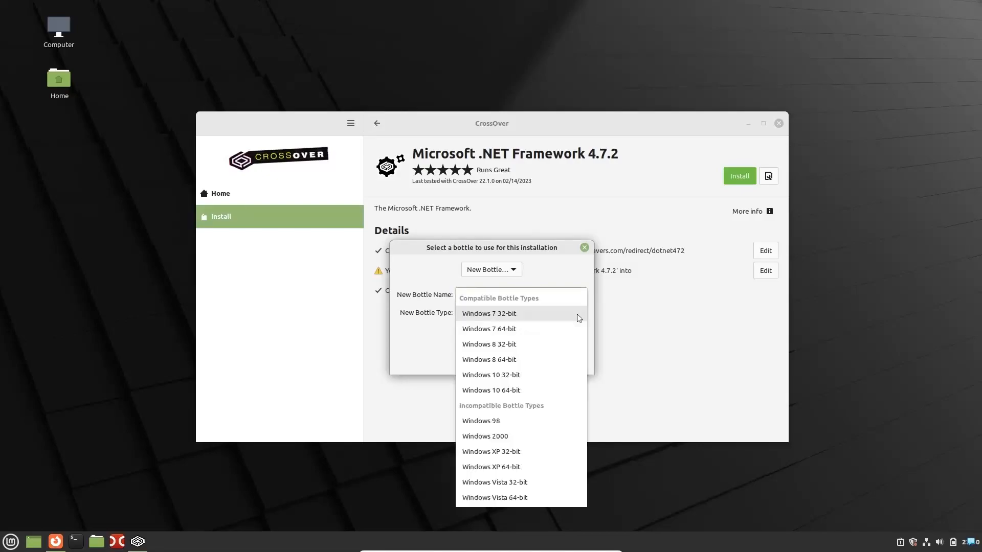
pyautogui.click(525, 391)
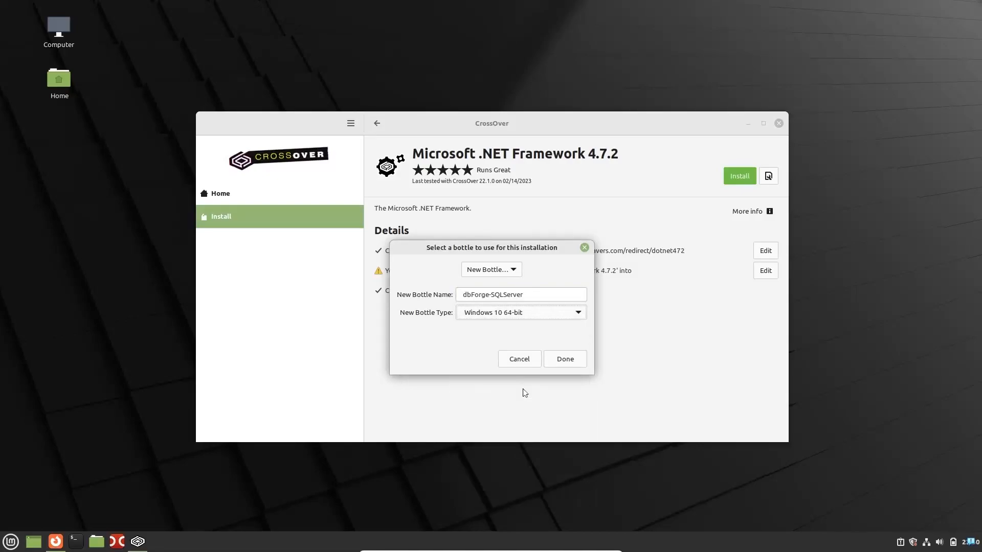
pyautogui.click(580, 359)
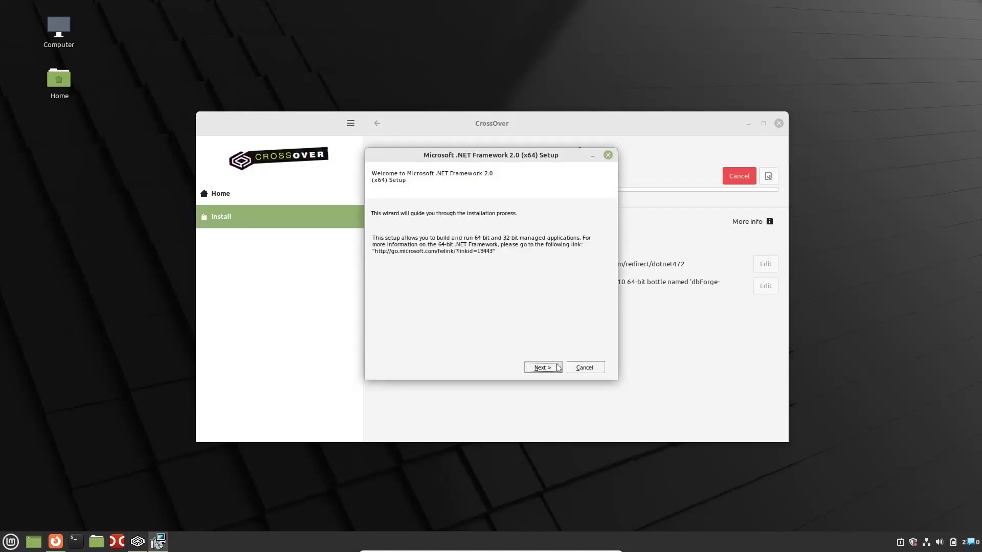
# - Accept the license agreement and complete the Microsoft .NET Framework 2.0 (x64) setup
pyautogui.click(543, 367)
pyautogui.click(378, 346)
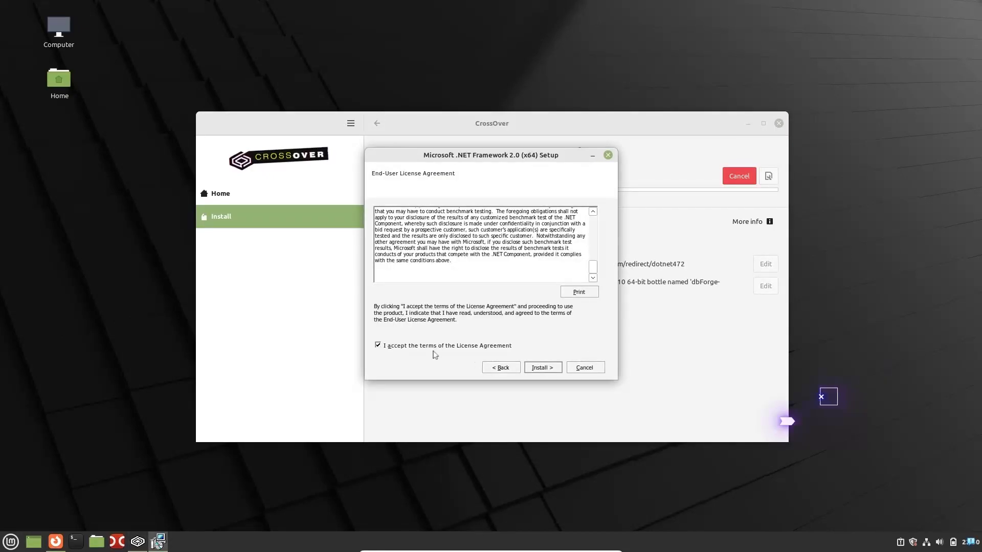
pyautogui.click(547, 368)
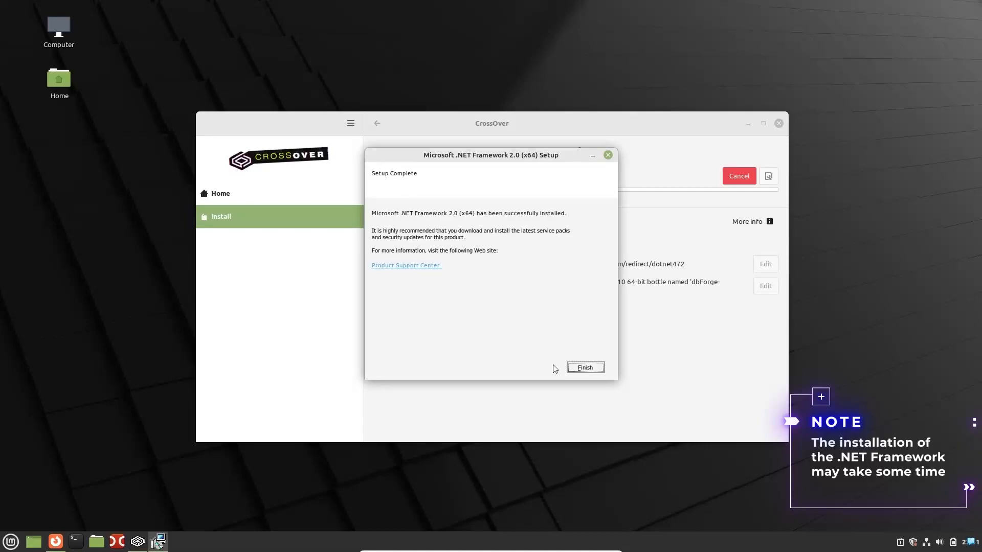
pyautogui.click(585, 368)
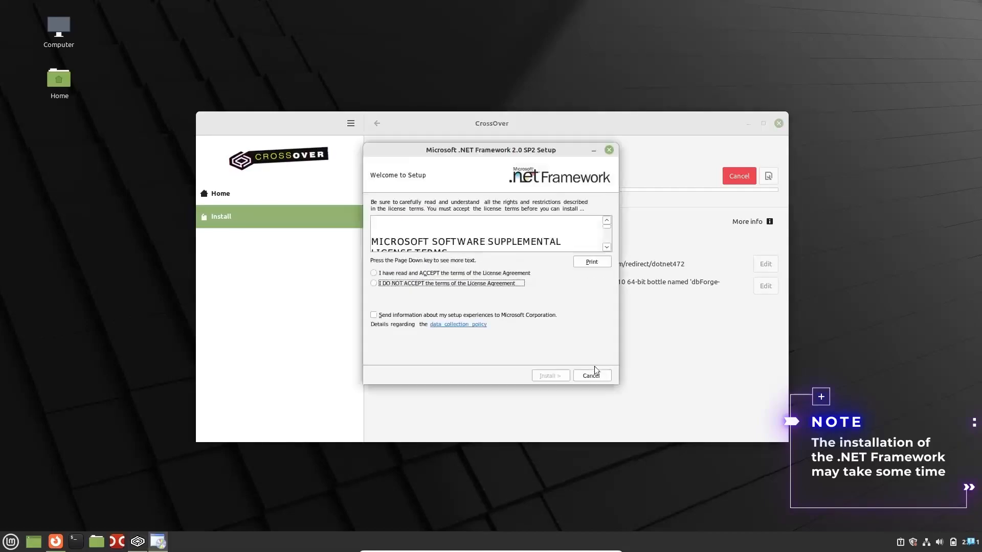
# - Accept the license terms, install Microsoft .NET Framework 2.0 SP2 and choose to restart immediately
pyautogui.click(385, 276)
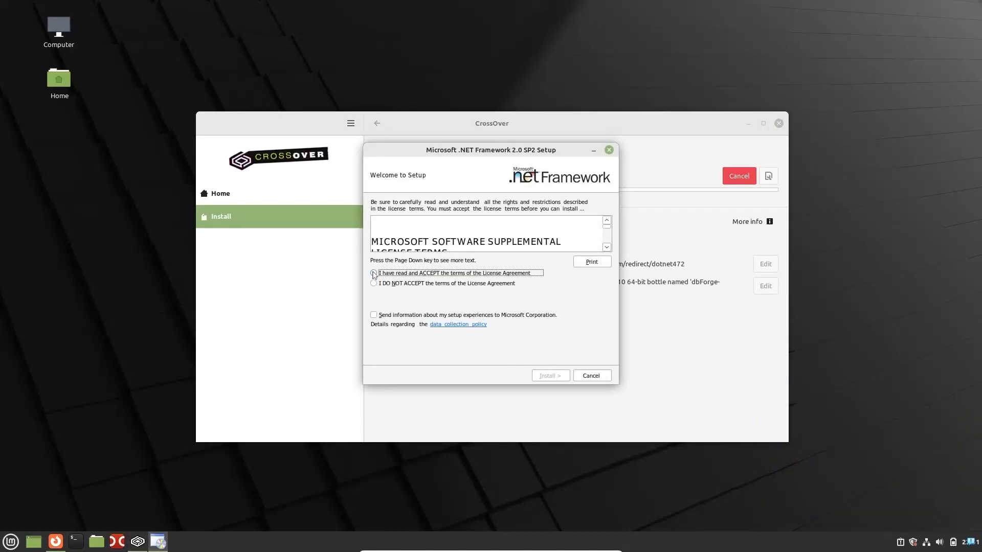
pyautogui.click(550, 376)
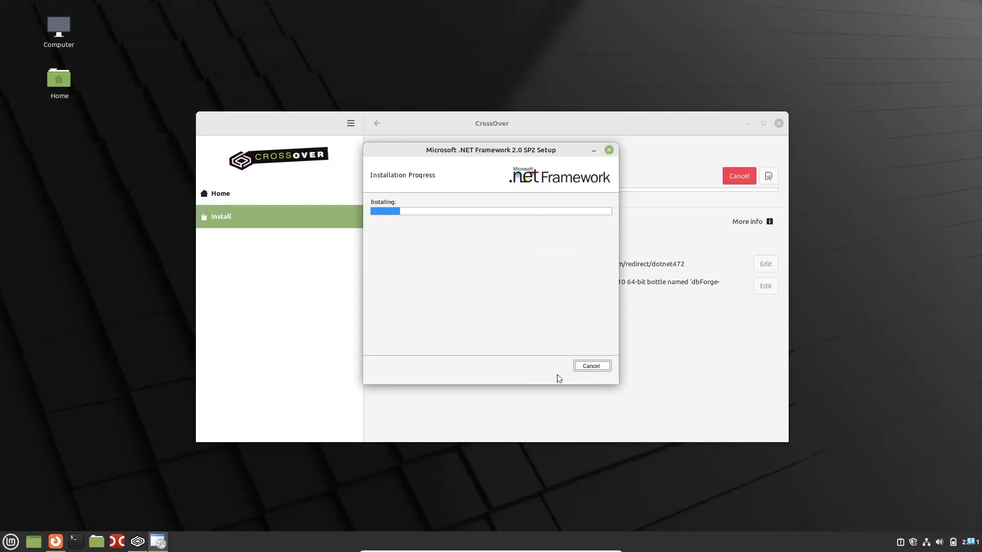
pyautogui.click(588, 367)
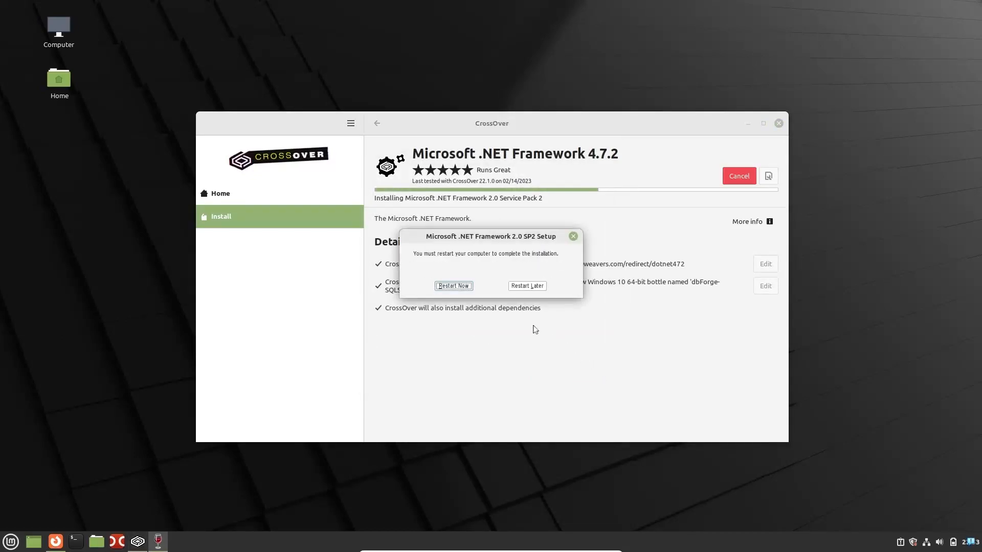
pyautogui.click(454, 286)
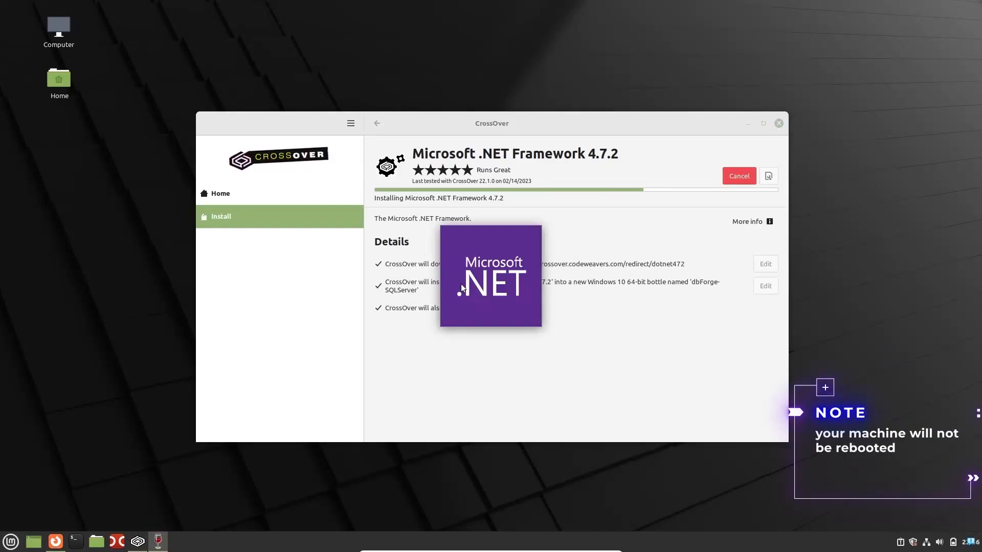
# - Accept the license terms, complete the .NET Framework 4.7.2 setup and choose to restart immediately
pyautogui.click(389, 333)
pyautogui.press('Return')
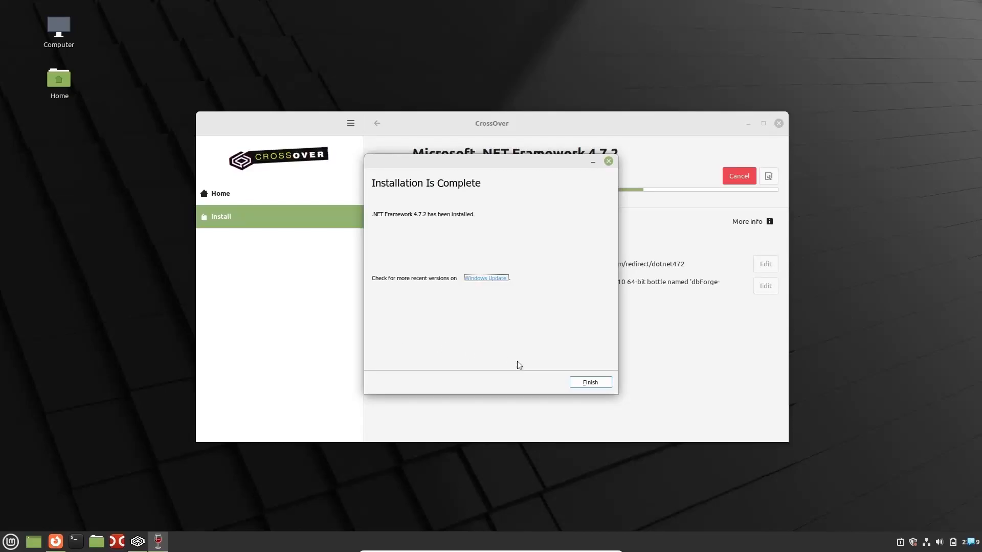
pyautogui.click(606, 385)
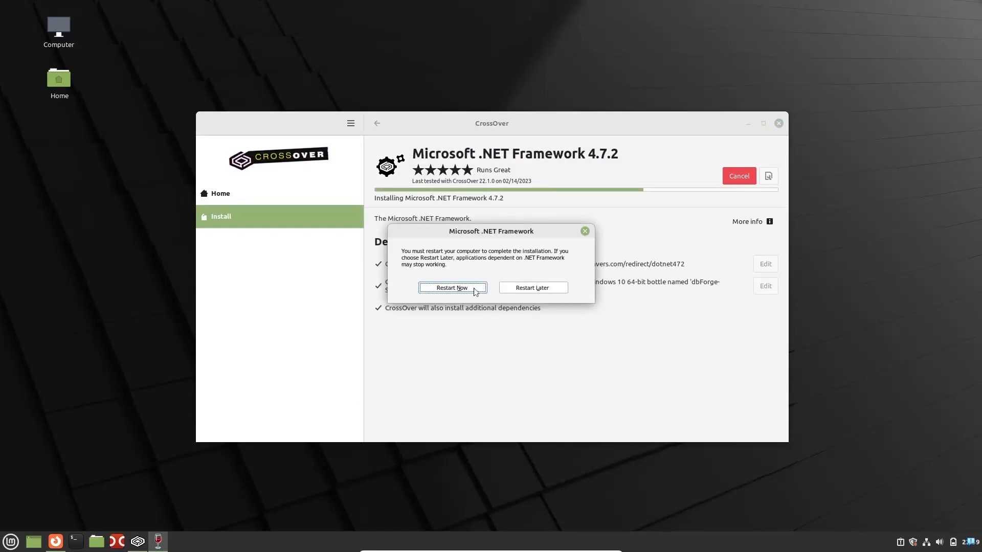
pyautogui.click(452, 288)
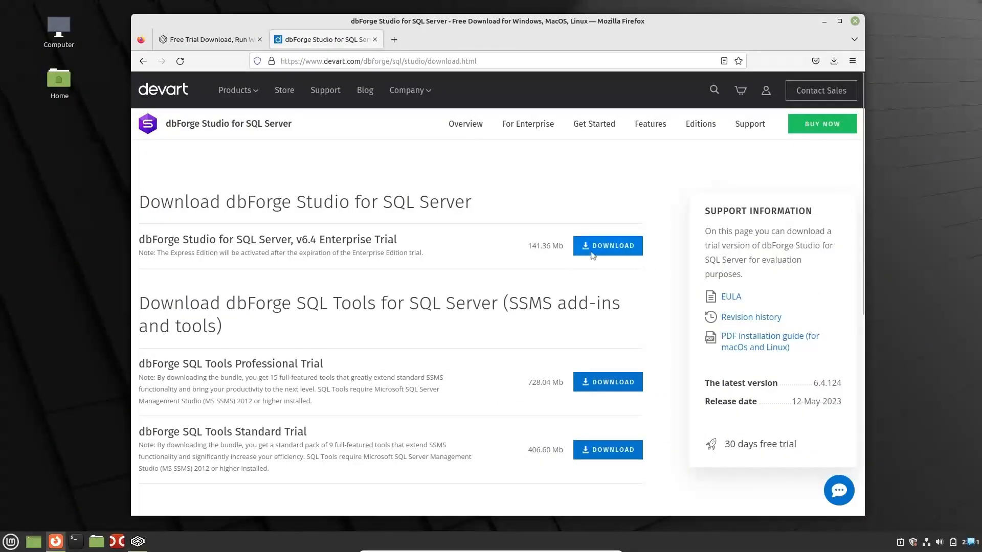
# - Download the dbForge Studio for SQL Server v6.4 Enterprise Trial and close the browser
pyautogui.click(619, 247)
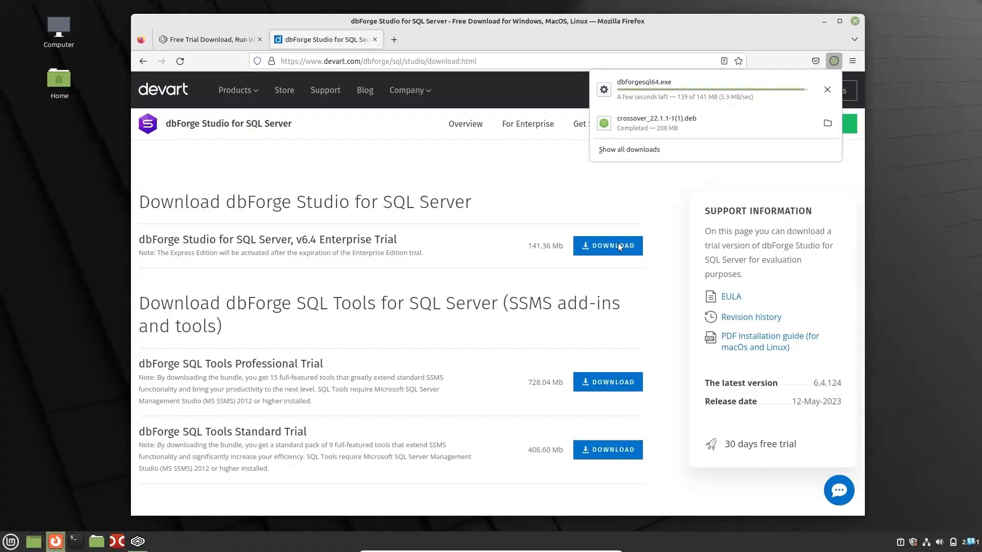
pyautogui.click(854, 21)
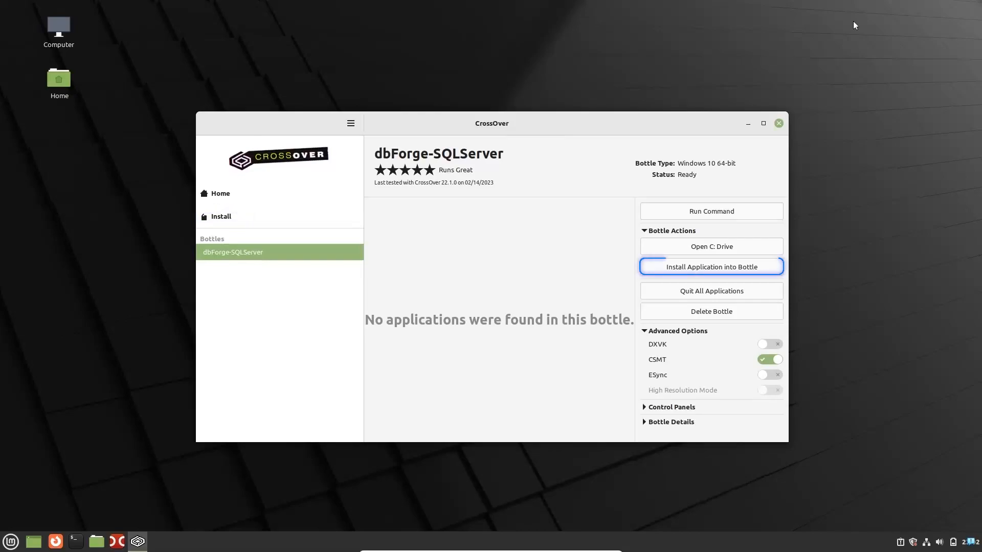
# - Install an unlisted application into the dbForge-SQLServer bottle using dbforgesql64.exe from the Downloads folder
pyautogui.click(767, 267)
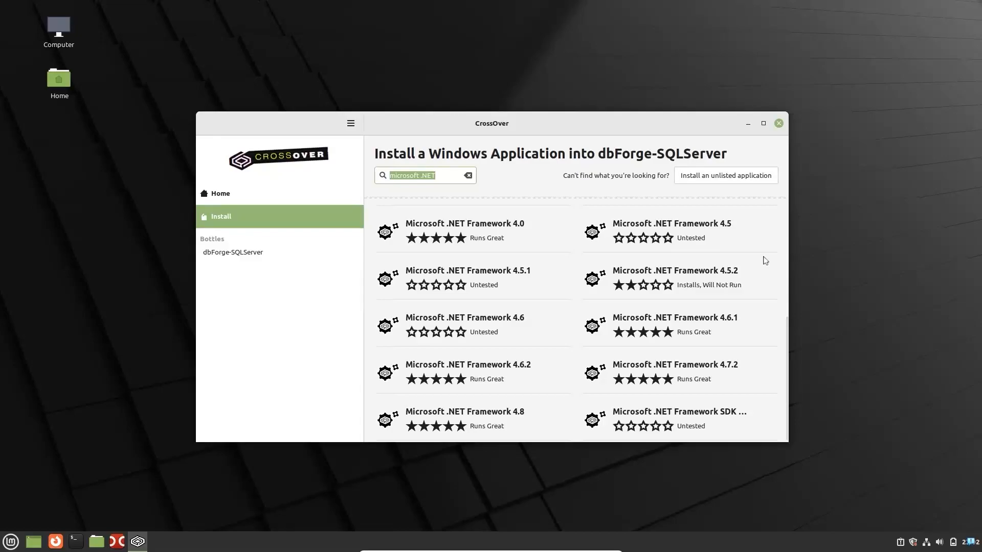
pyautogui.click(751, 179)
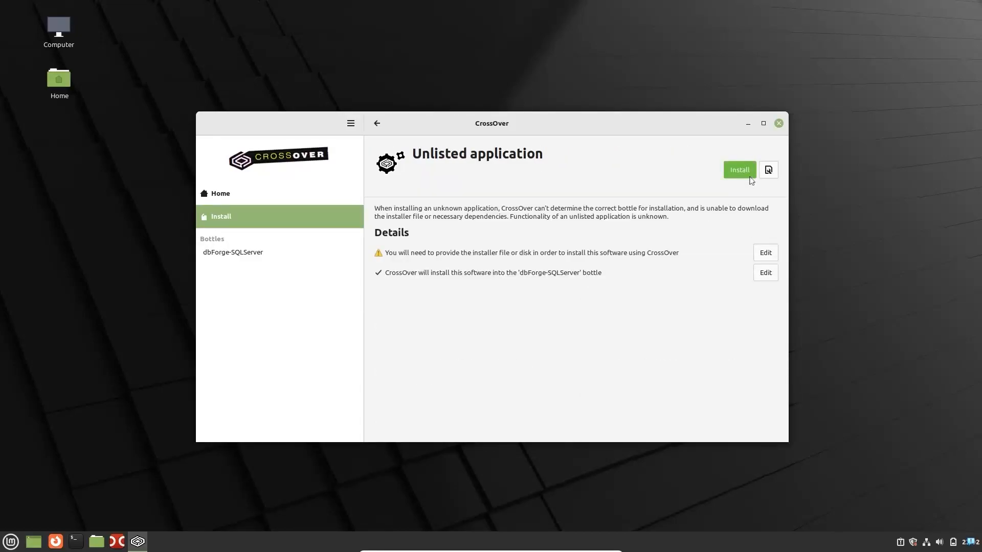
pyautogui.click(749, 173)
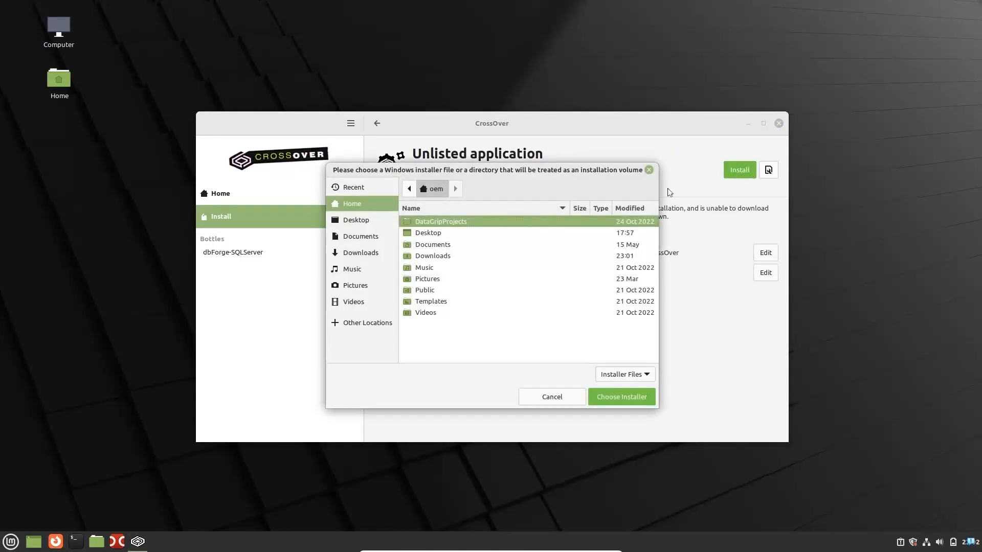
pyautogui.click(383, 253)
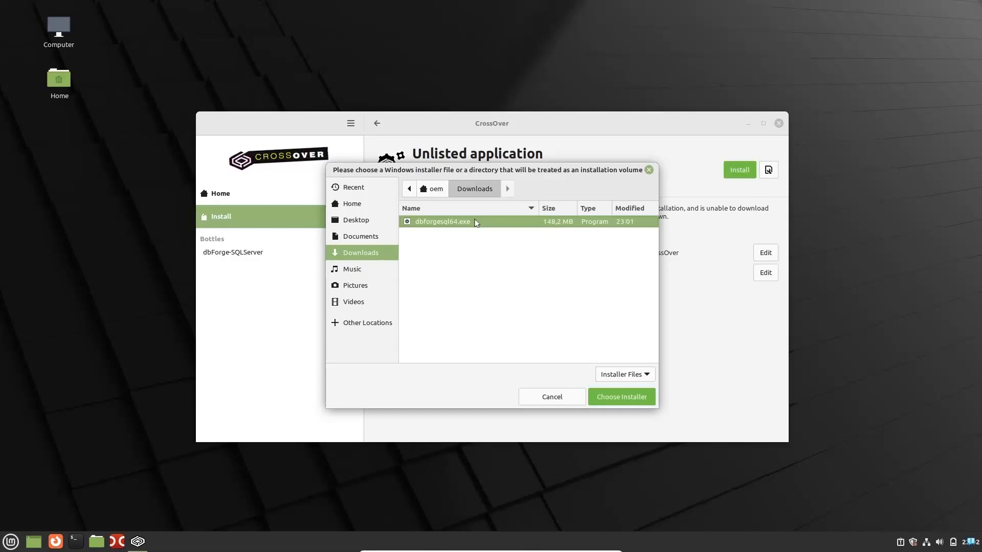
pyautogui.click(648, 398)
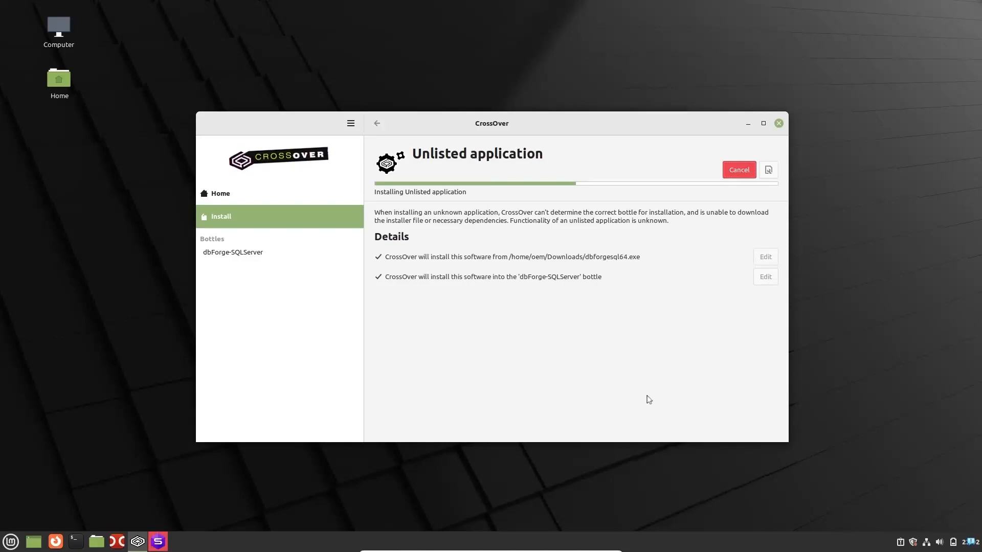
# - Start the dbForge Studio 2022 for SQL Server setup with the default destination folder, a desktop shortcut and all file associations
pyautogui.click(748, 124)
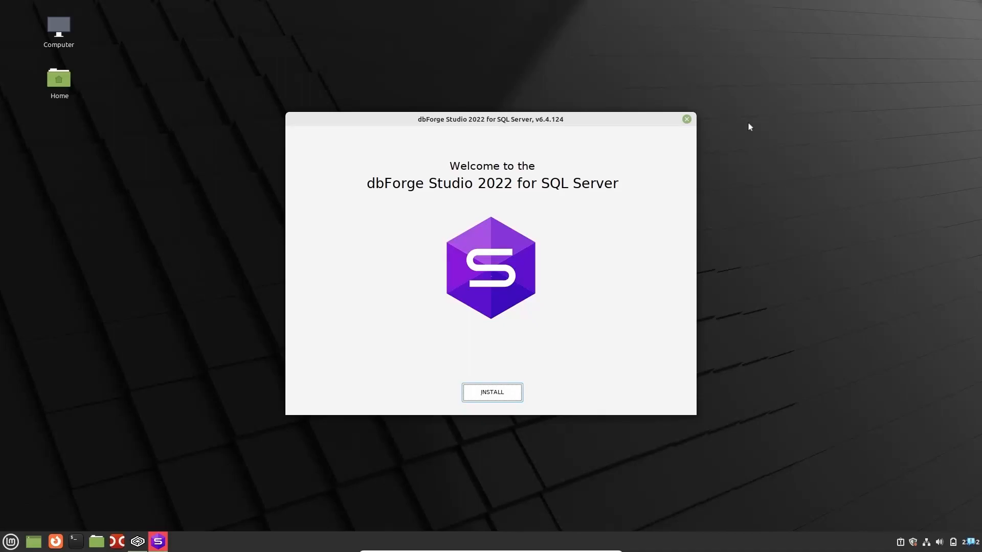
pyautogui.click(511, 394)
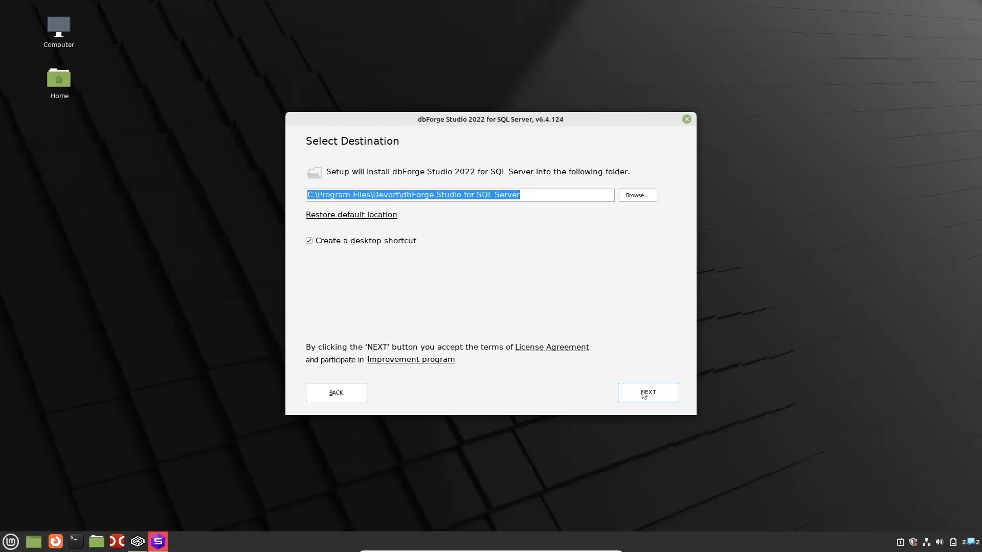
pyautogui.click(670, 394)
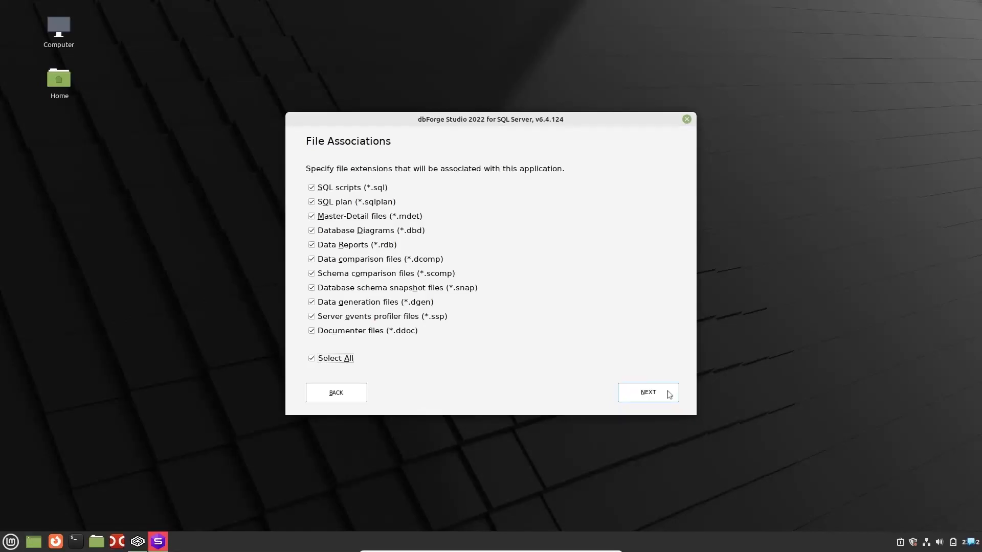
pyautogui.click(670, 394)
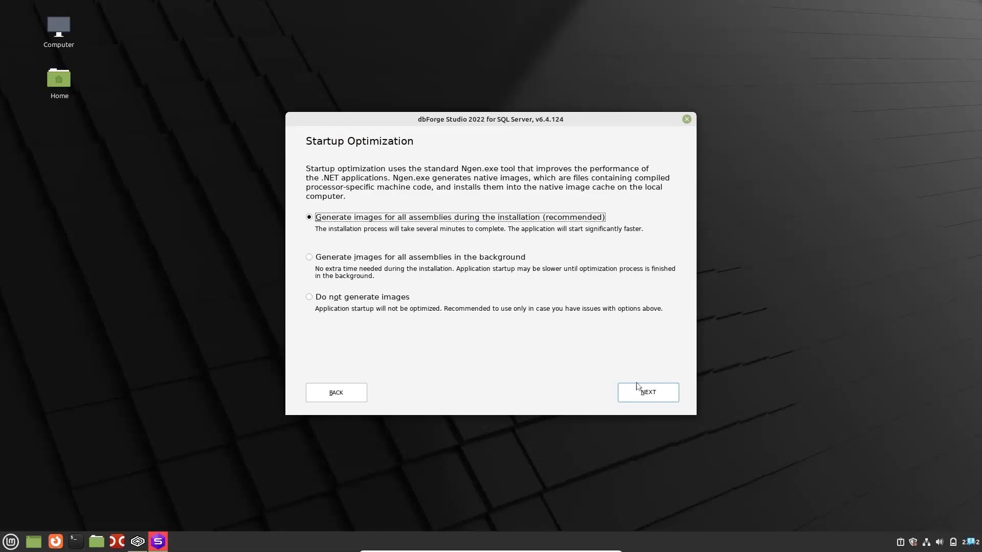
# - Choose not to generate images for startup optimization, complete the installation and finish the setup without launching dbForge Studio
pyautogui.click(360, 297)
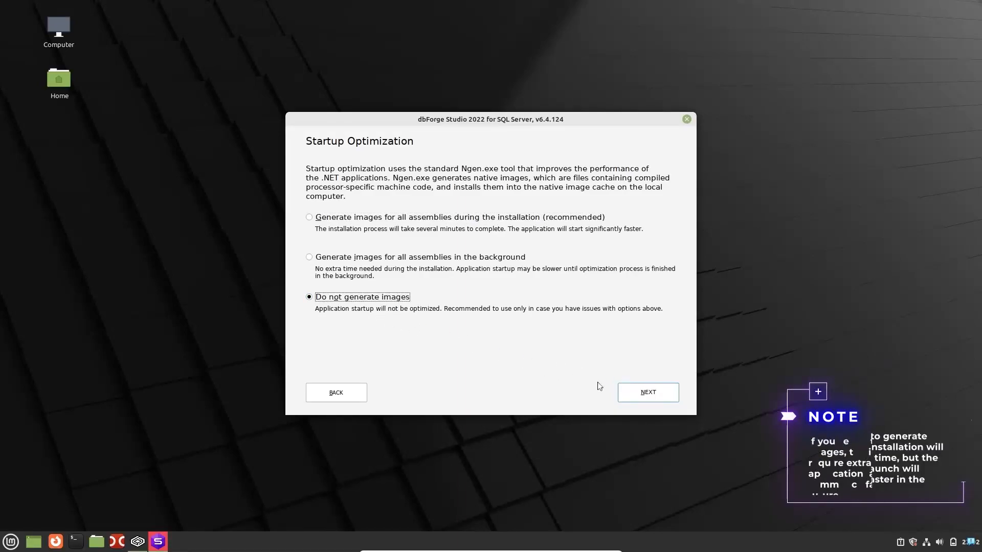
pyautogui.click(630, 395)
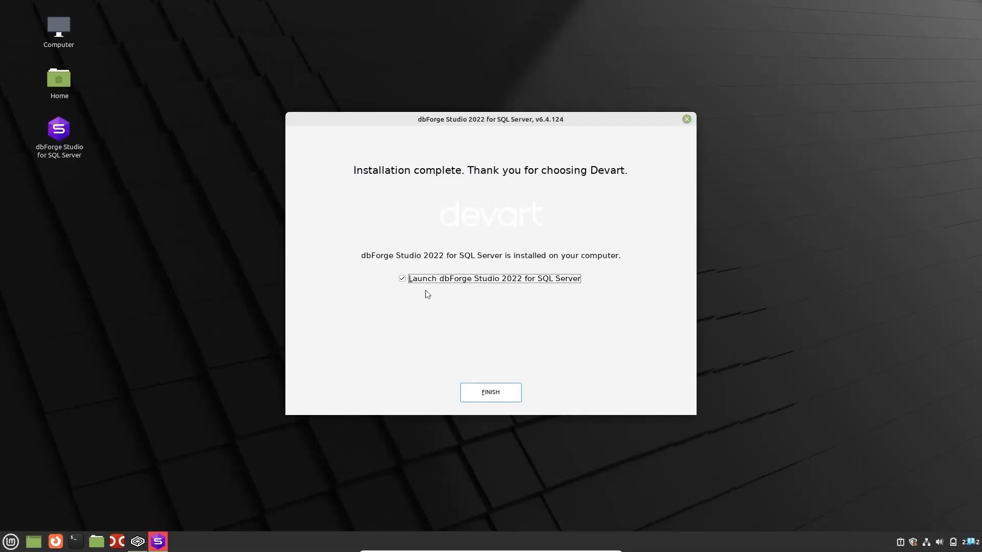
pyautogui.click(403, 279)
pyautogui.click(496, 390)
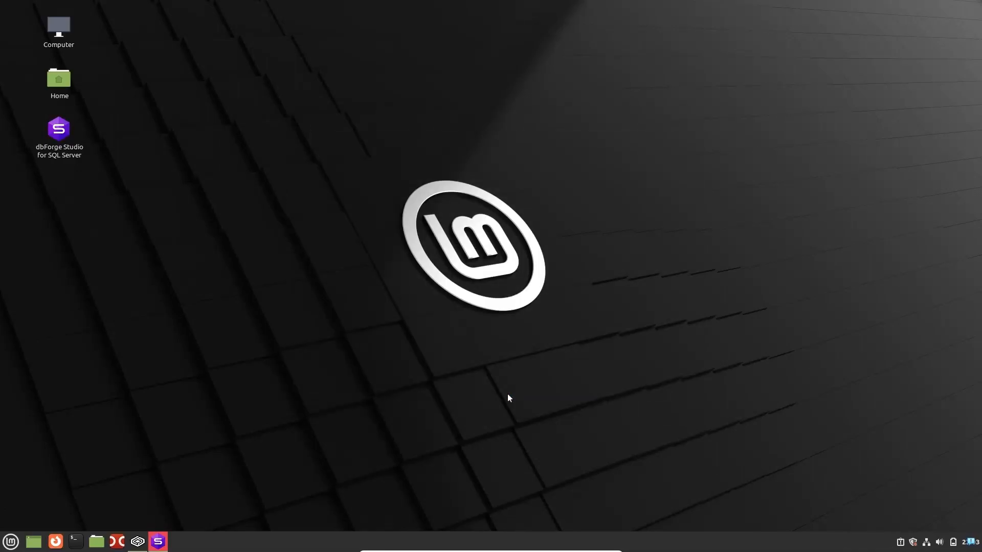
# - Switch to CrossOver and launch dbForge Studio for SQL Server from the dbForge-SQLServer bottle
pyautogui.click(137, 542)
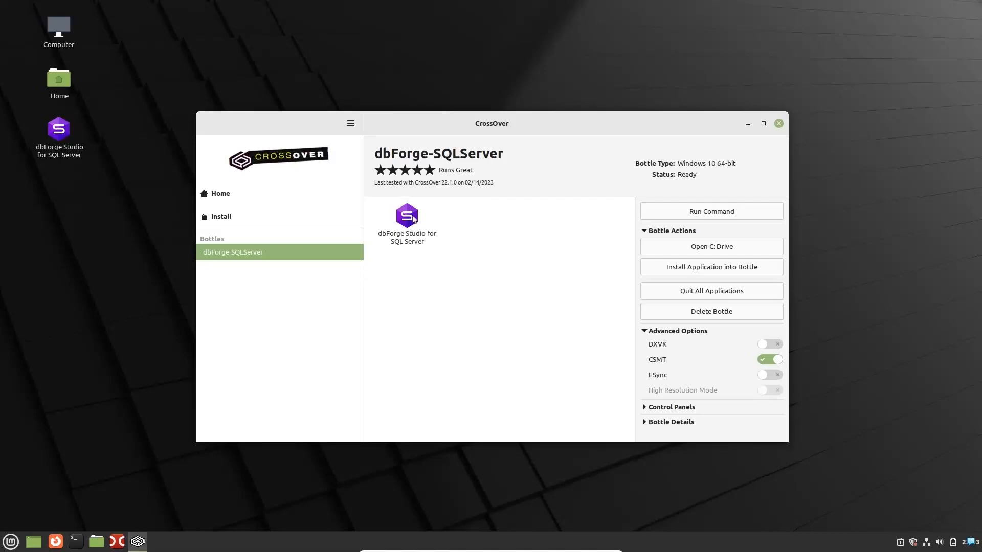
pyautogui.click(413, 216)
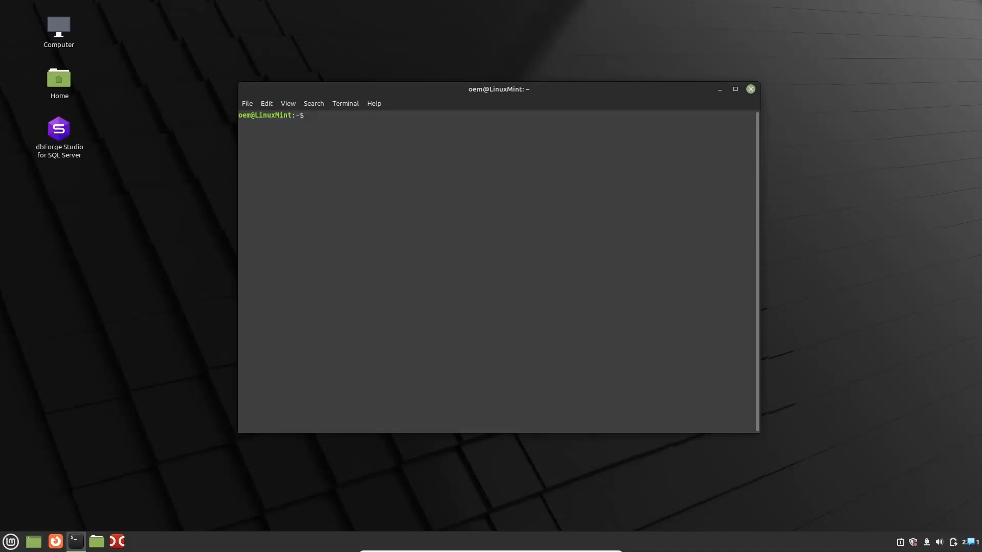
# - In the terminal, run dbforgesql.com through the dbForge-SQLServer bottle with /schemacompare, source AdventureWorks2019 and target AdventureWorks2019Test on DBFSQLSRV\SQL2019 as user sa
pyautogui.write('"/opt/cxoffice/bin/wine" --bottle "dbForge-SQLServer" --check --wait-children --start "C:\\Program Files\\Devart\\dbForge Studio for SQL Server\\dbforgesql.com" /schemacompare /source connection:"Data Source=DBFSQLSRV\\SQL2019;Integrated Security=False;User ID=sa; database=AdventureWorks2019" /target connection:"Data Source=DBFSQLSRV\\SQL2019;Integrated Security=False; User ID=sa;database=AdventureWorks2019Test"')
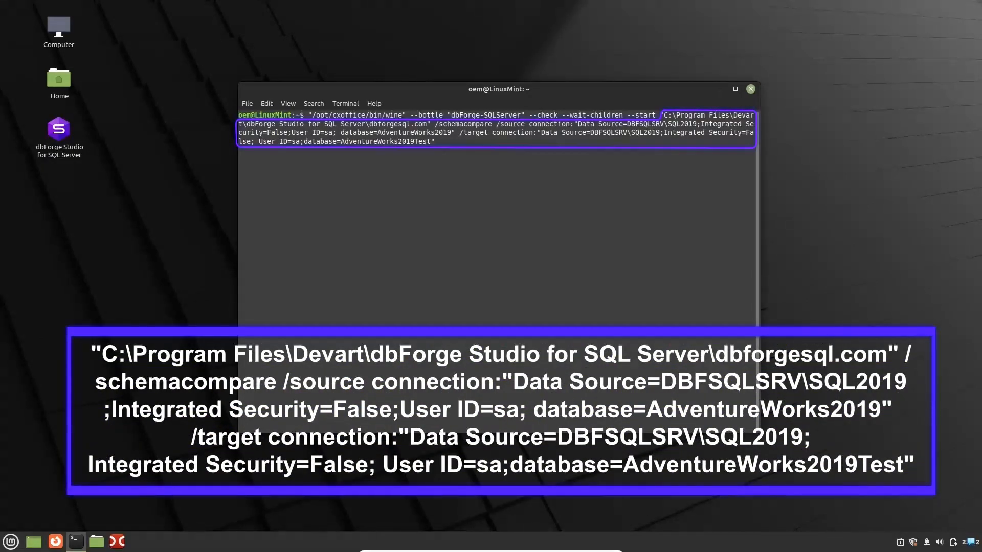
pyautogui.press('Return')
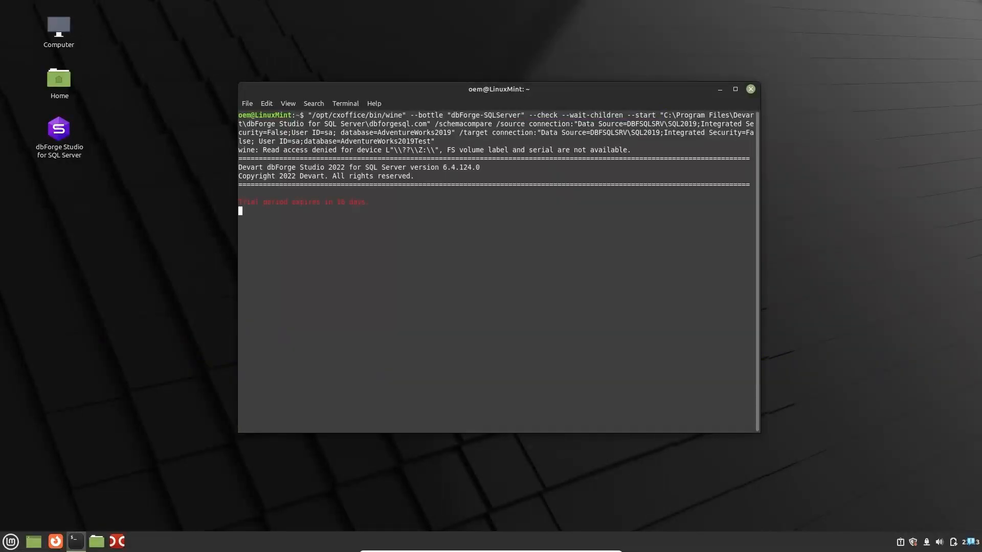